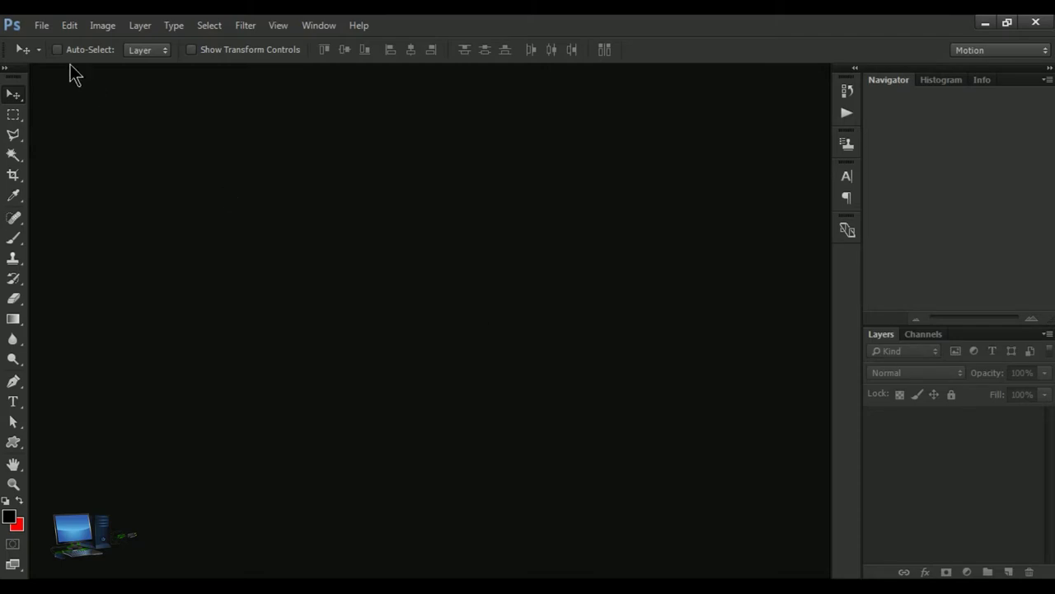
Step: Open IMG_12600000000.jpg from the New folder as a Photoshop document
left_click(70, 26)
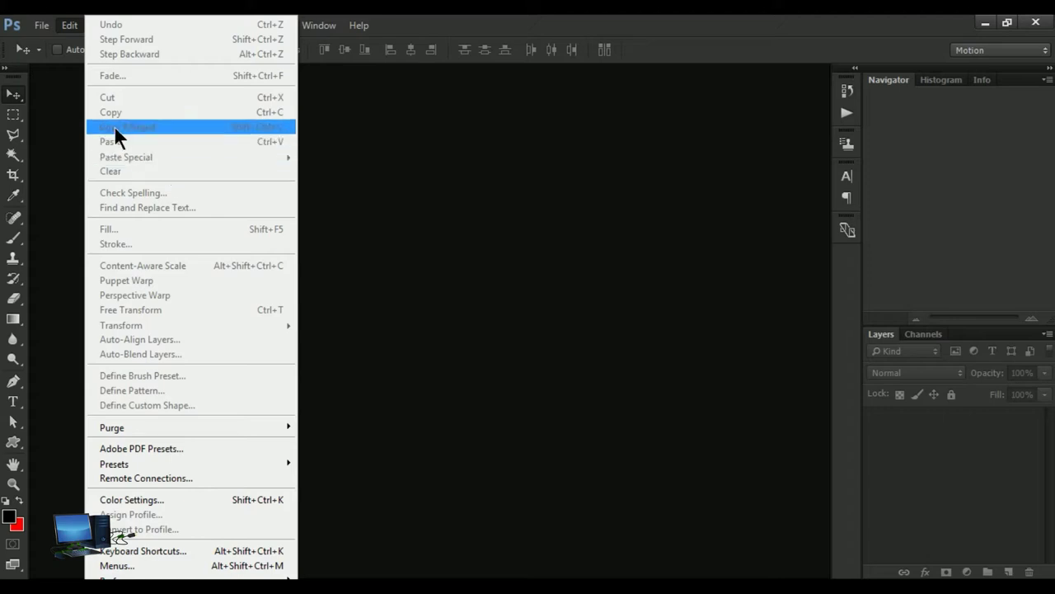
left_click(39, 27)
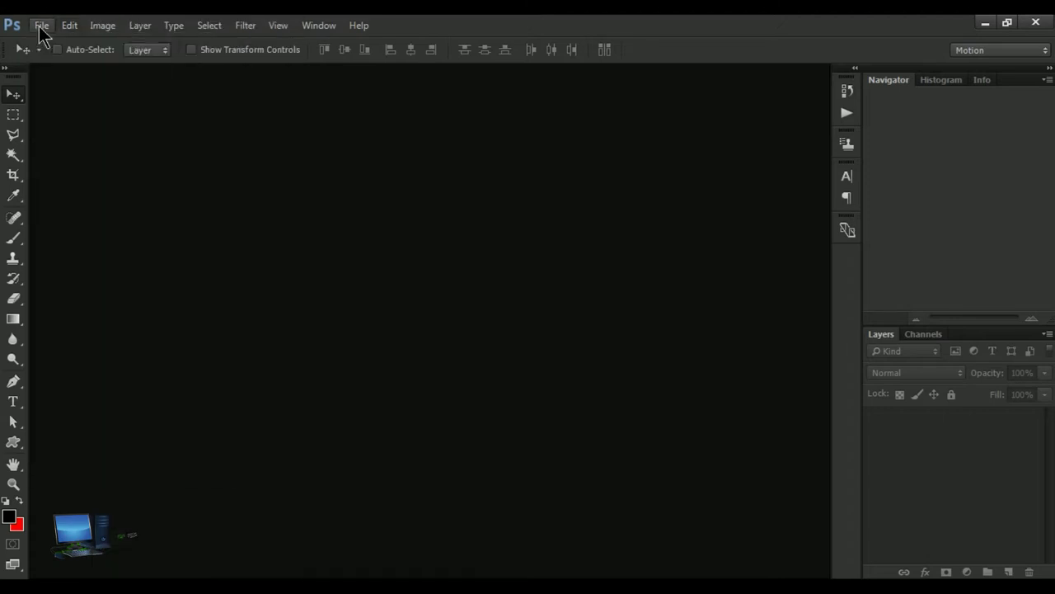
left_click(39, 26)
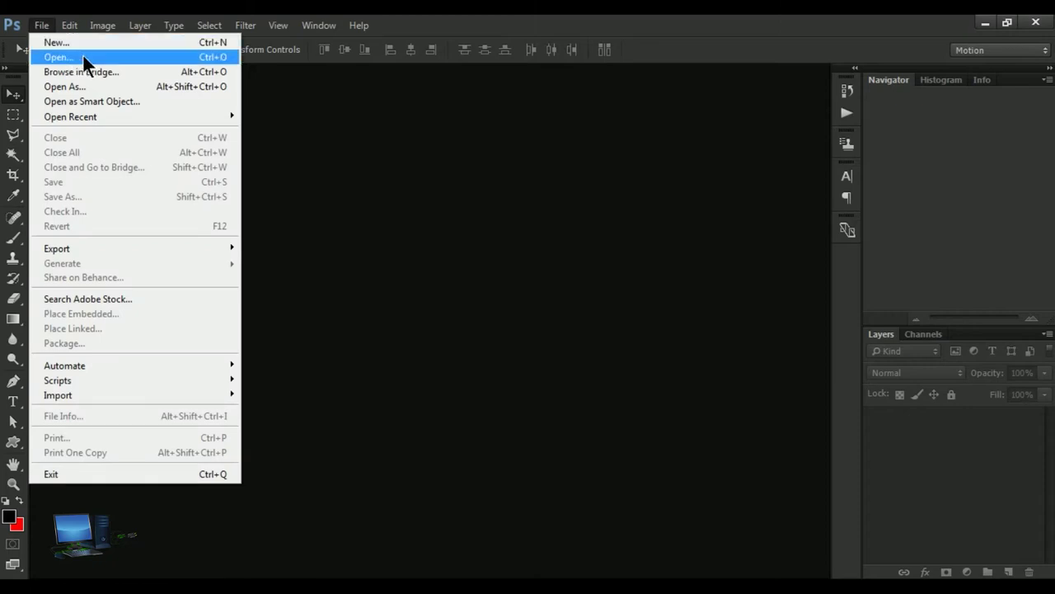
left_click(86, 64)
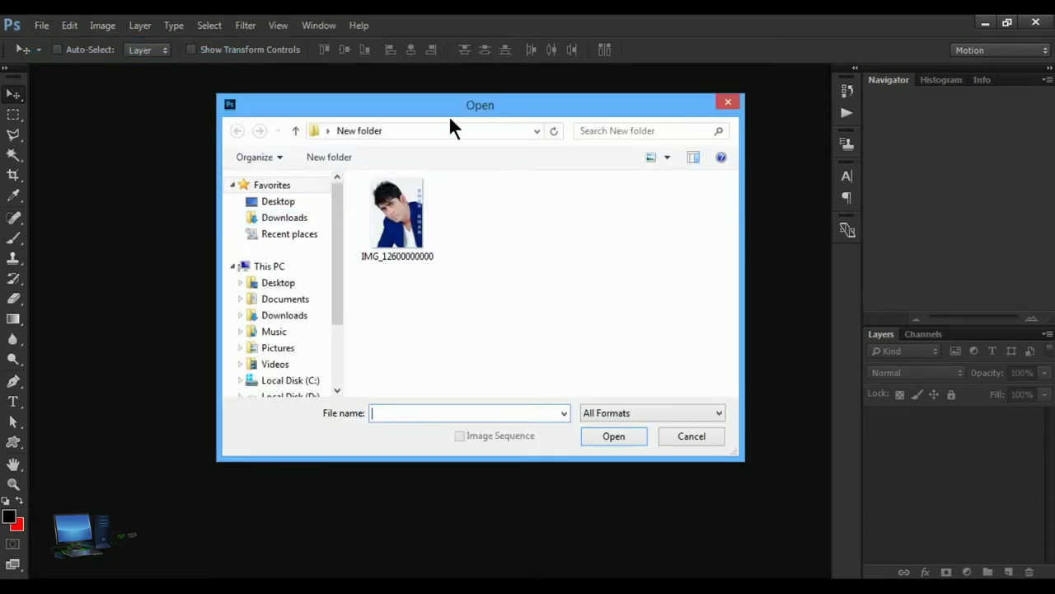
left_click(394, 211)
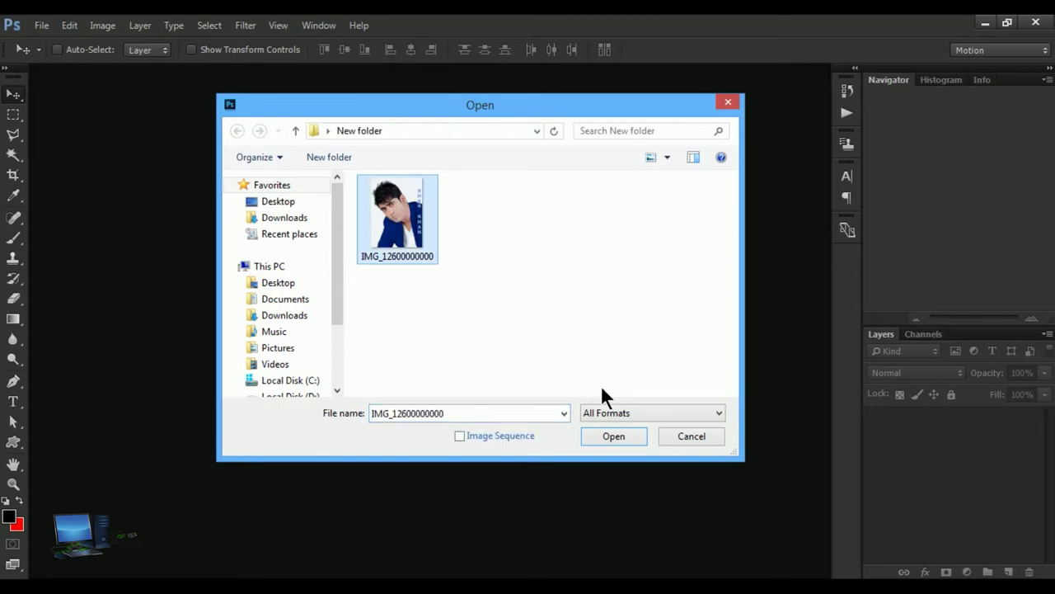
left_click(610, 438)
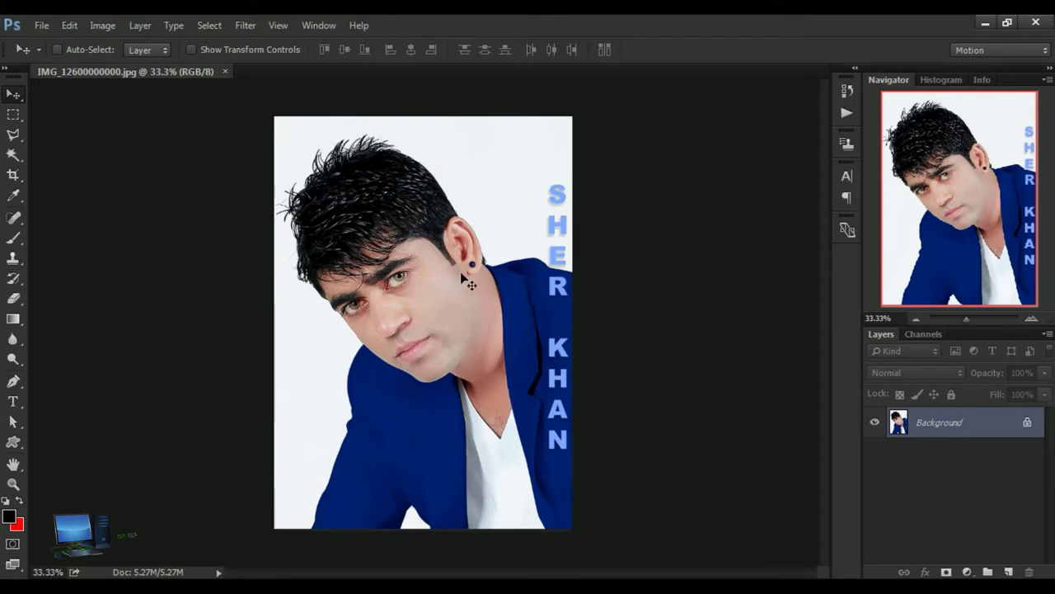
left_click(69, 25)
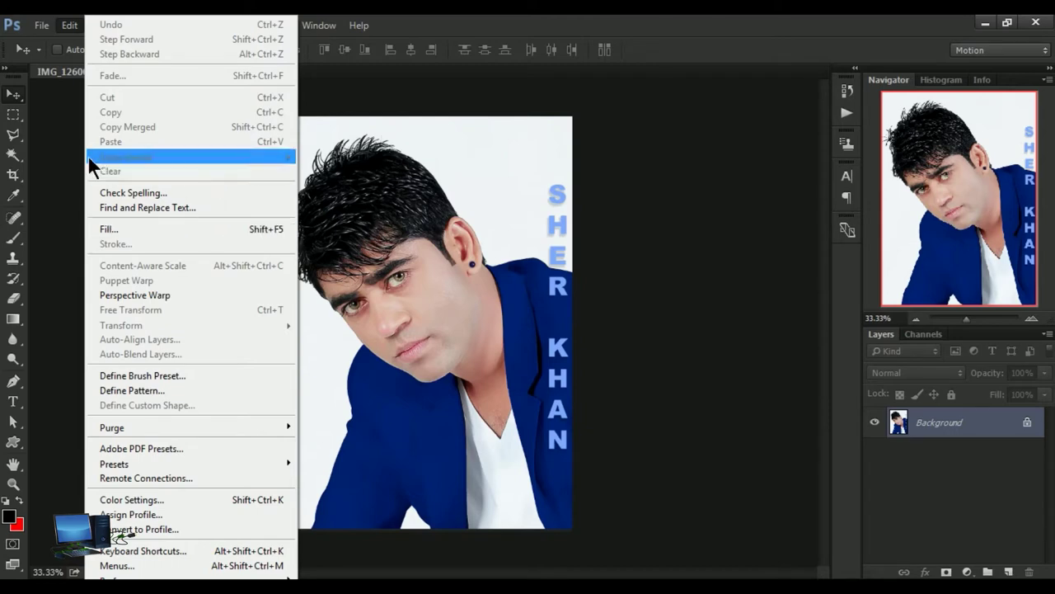
Step: Reveal the marquee flyout showing rectangular, elliptical, single row and single column options
left_click(13, 119)
left_click_drag(13, 116, 114, 157)
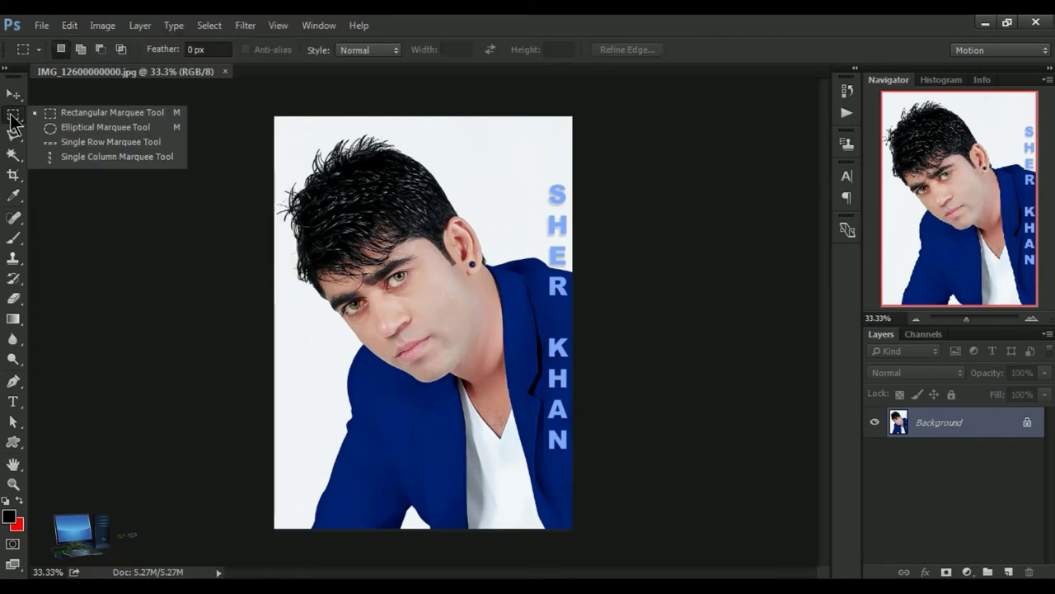
Step: Draw a Rectangular Marquee selection around the man's face and copy it
left_click(98, 114)
left_click_drag(318, 271, 544, 376)
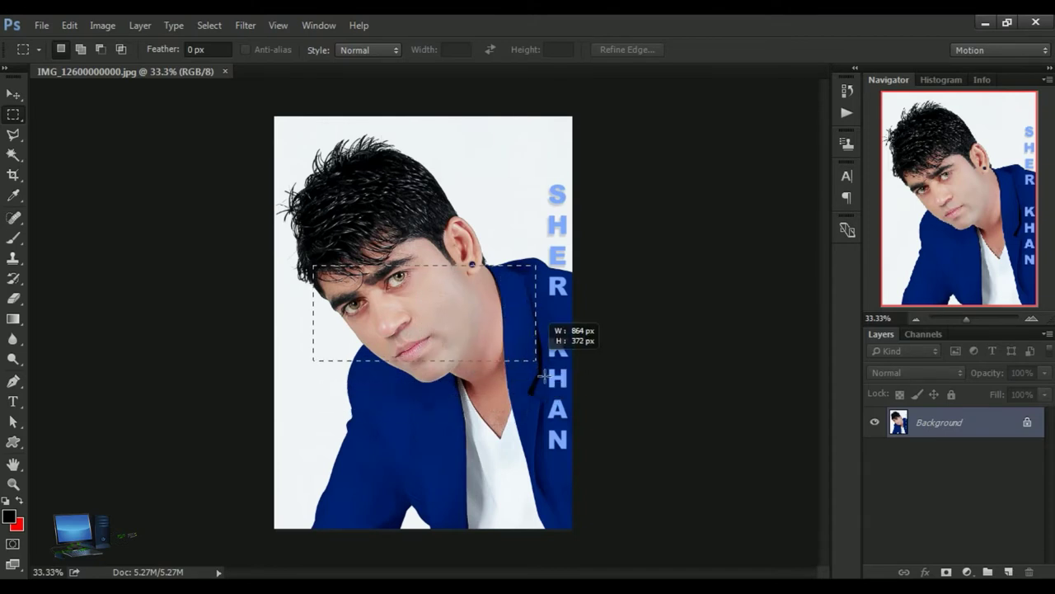
left_click_drag(544, 376, 542, 388)
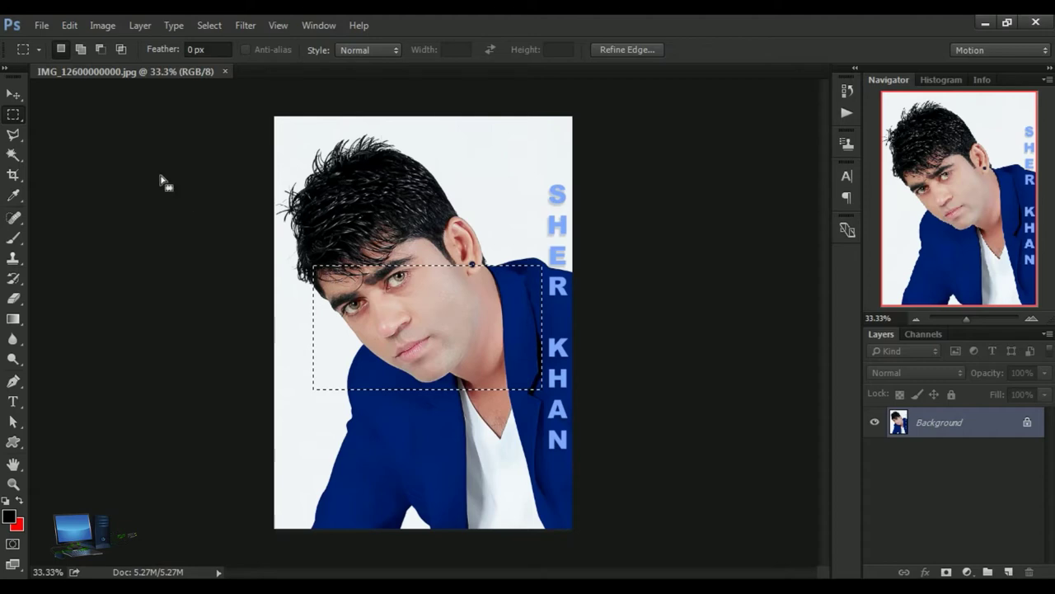
left_click(72, 26)
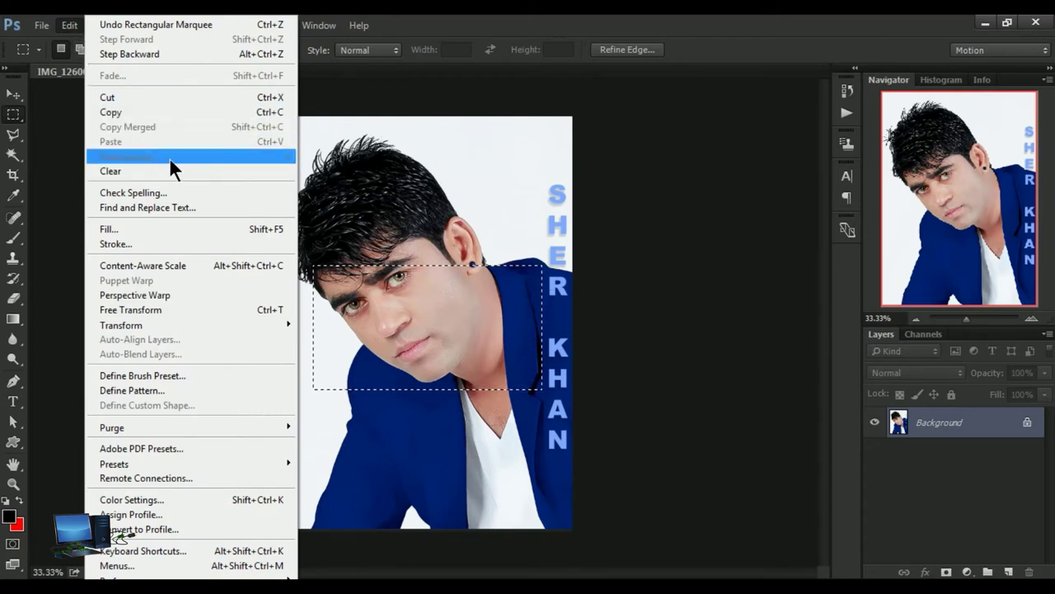
left_click(153, 116)
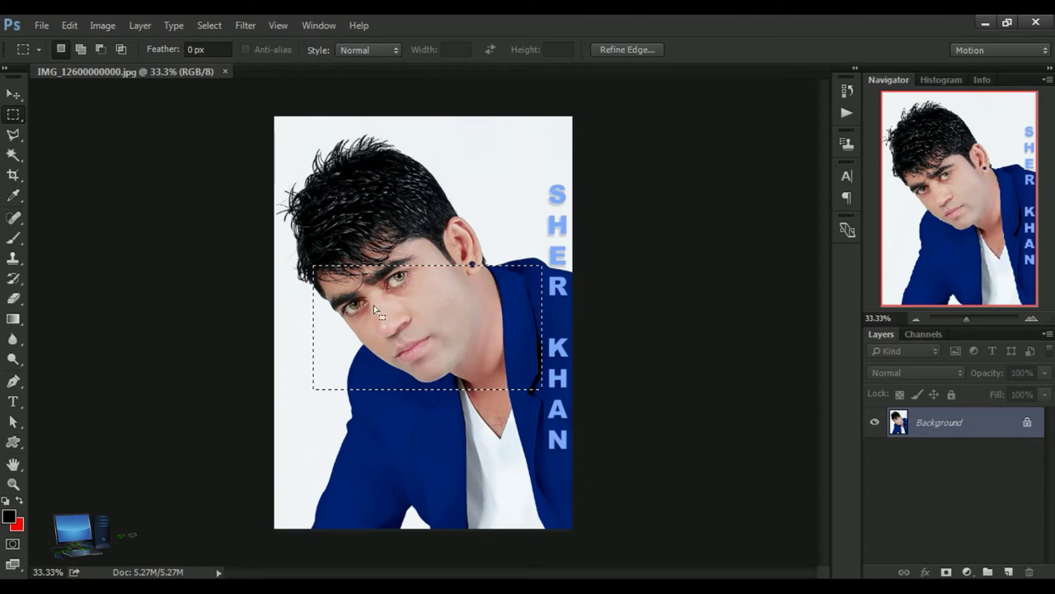
left_click(69, 25)
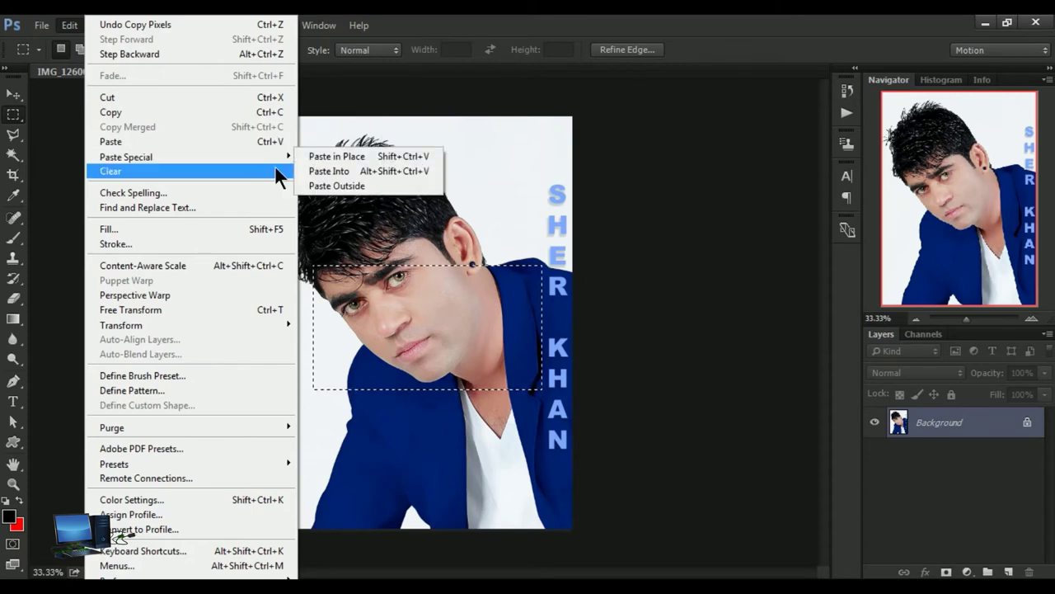
mouse_move(126, 156)
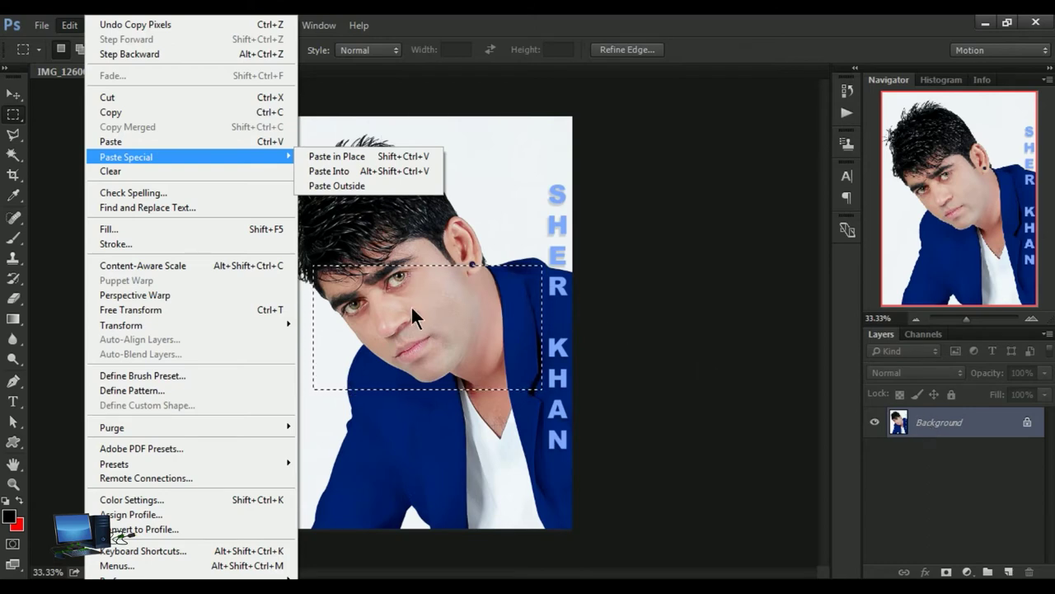
left_click(348, 152)
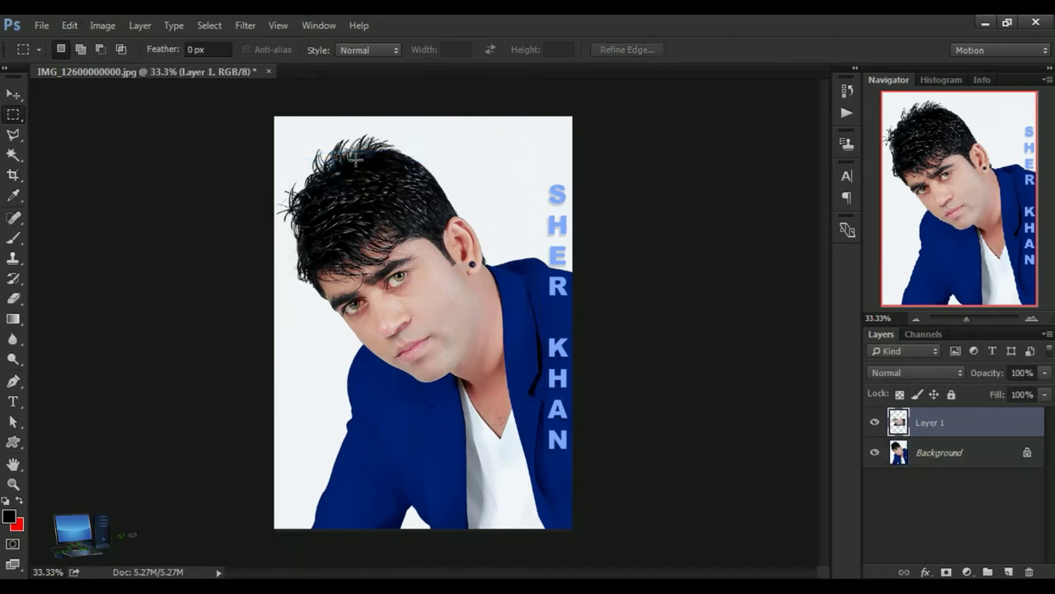
left_click(13, 94)
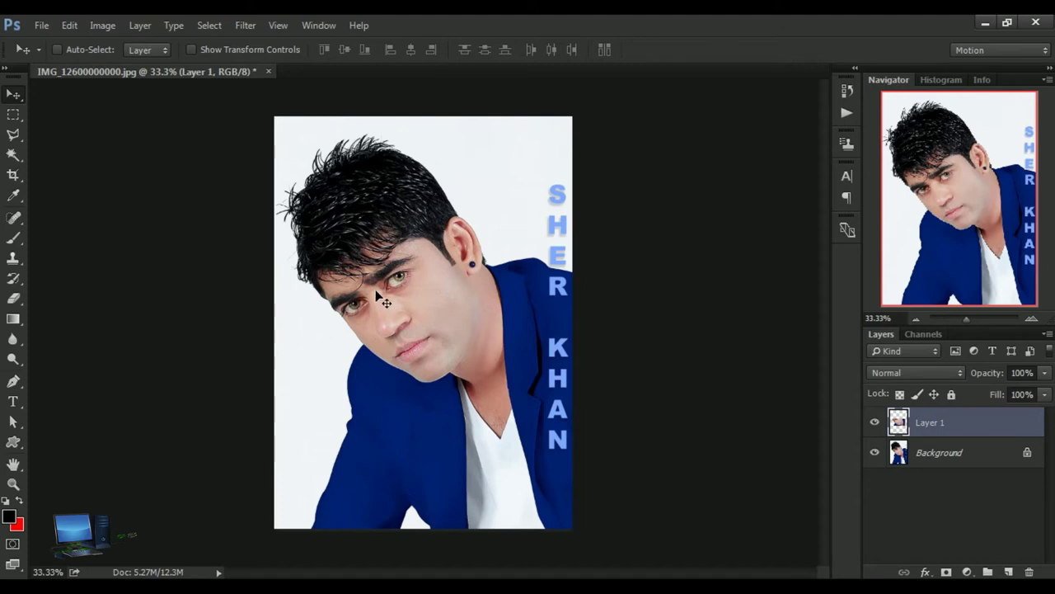
left_click_drag(377, 293, 400, 310)
mouse_move(363, 249)
left_mouse_down()
mouse_move(371, 197)
mouse_move(396, 296)
mouse_move(347, 254)
mouse_move(372, 272)
mouse_move(394, 333)
left_mouse_up()
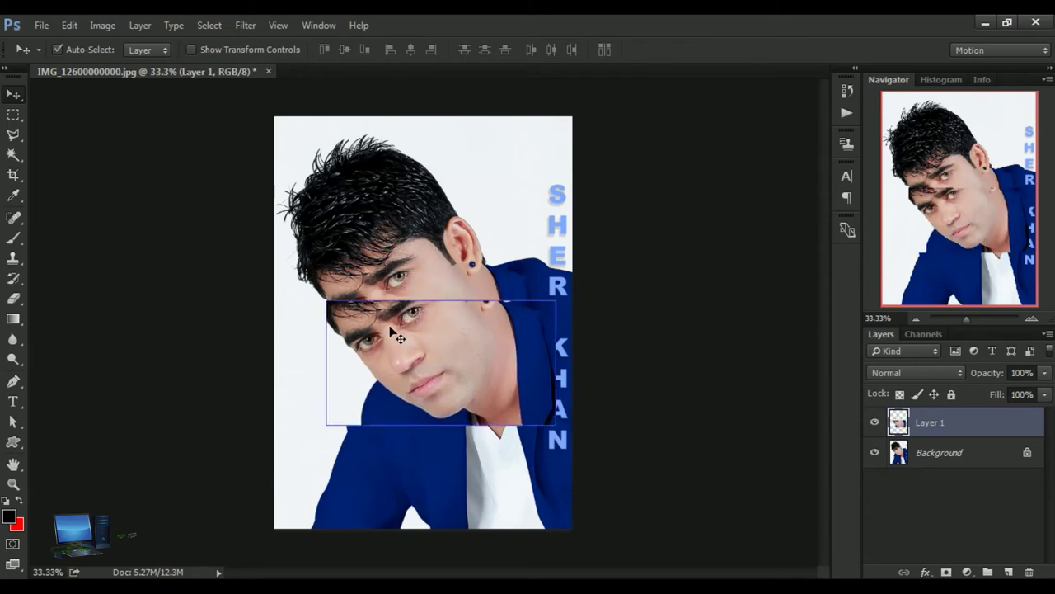
key("Delete")
key("ctrl+alt+z")
key("ctrl+alt+z")
key("ctrl+alt+z")
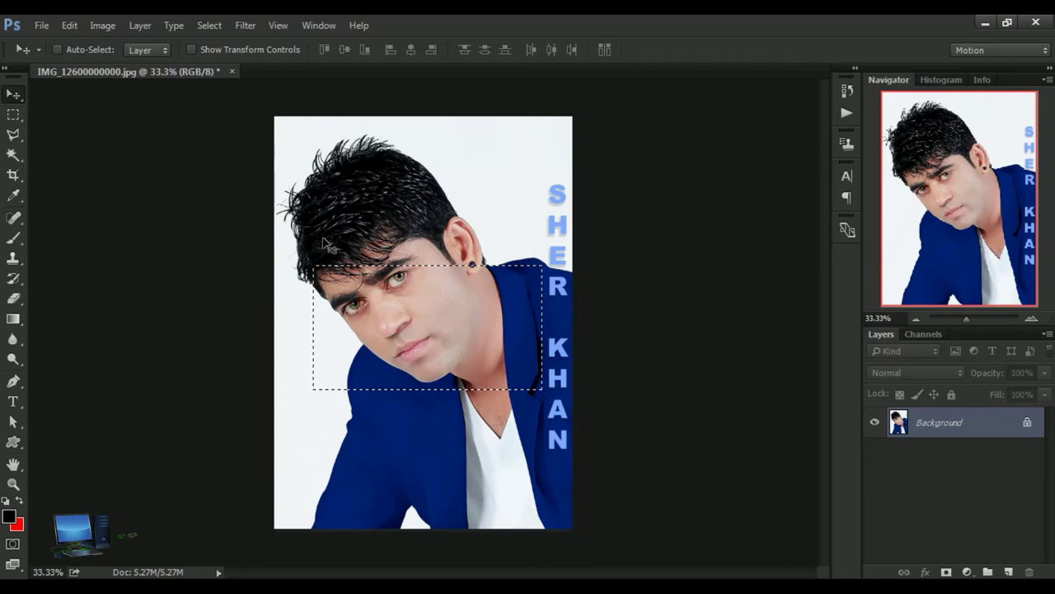
Step: Copy the selected face rectangle again and bring up the Edit > Paste Special options
left_click(70, 26)
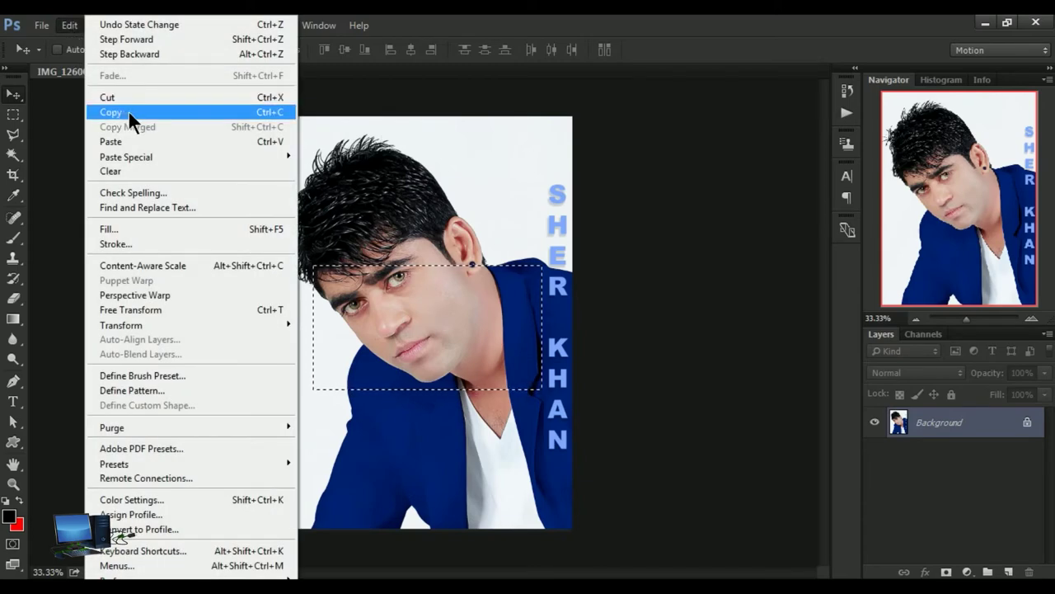
left_click(128, 112)
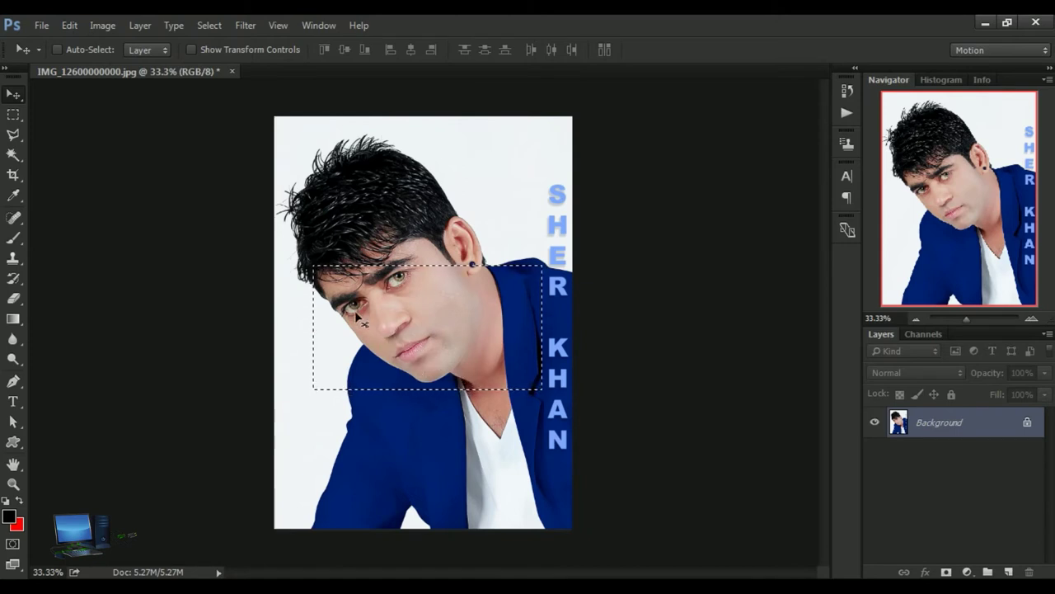
left_click(69, 25)
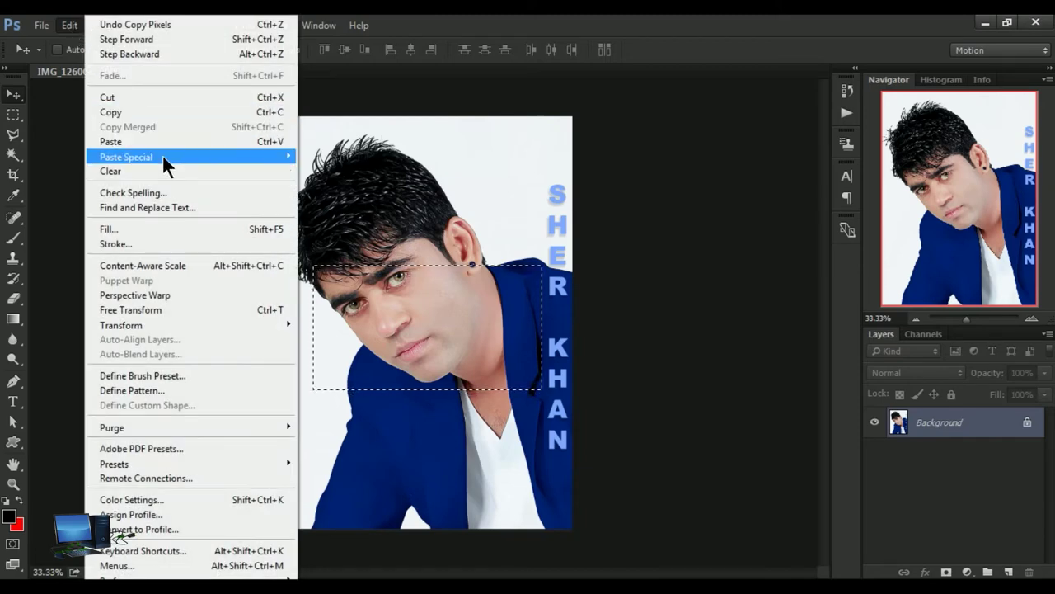
mouse_move(126, 157)
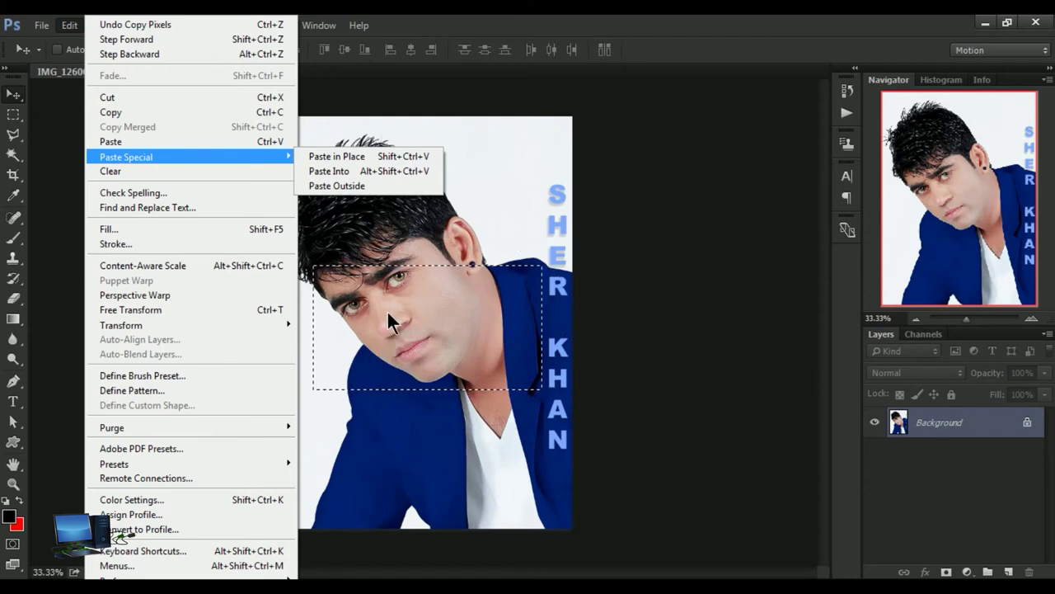
Step: Paste Into the selection as masked Layer 1, drag it around, then undo it
left_click(360, 169)
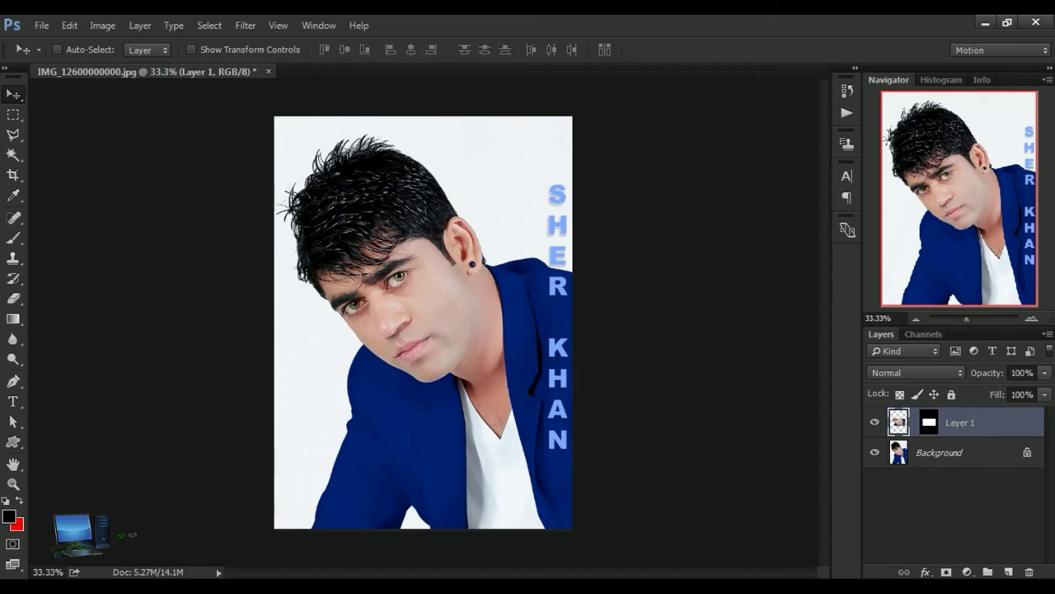
left_click_drag(435, 293, 338, 221)
mouse_move(329, 265)
left_mouse_down()
mouse_move(440, 369)
mouse_move(442, 311)
mouse_move(411, 269)
mouse_move(359, 277)
mouse_move(328, 343)
mouse_move(375, 373)
mouse_move(470, 375)
mouse_move(501, 304)
mouse_move(401, 288)
left_mouse_up()
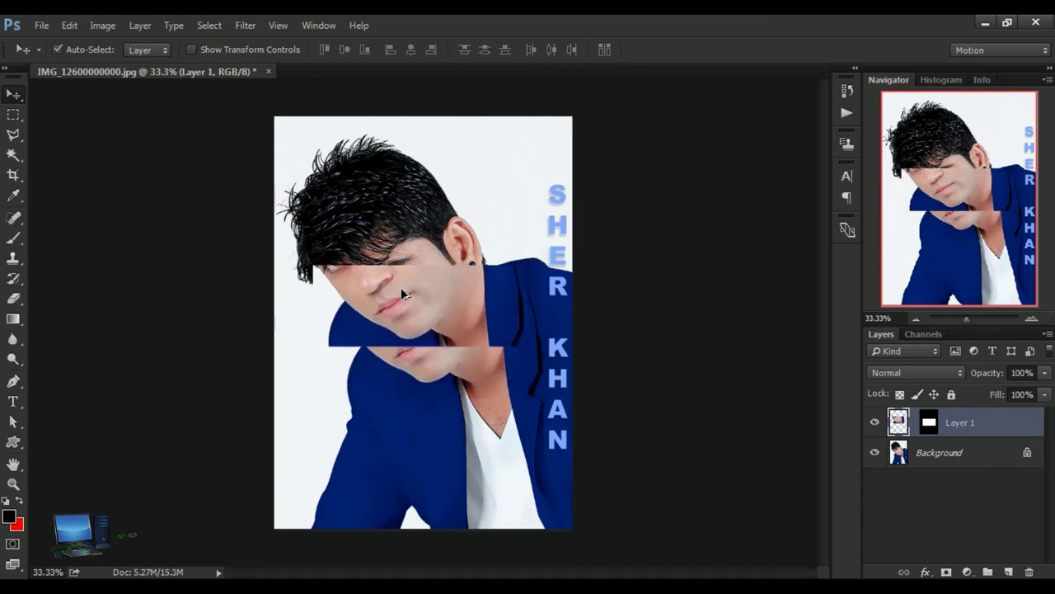
key("ctrl+alt+z")
key("ctrl+alt+z")
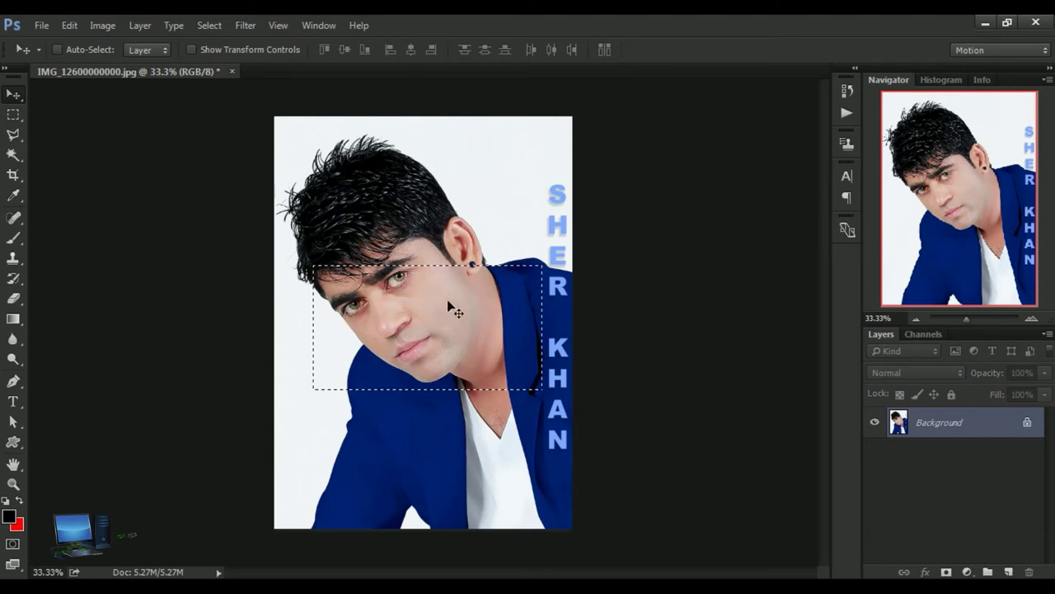
left_click(72, 27)
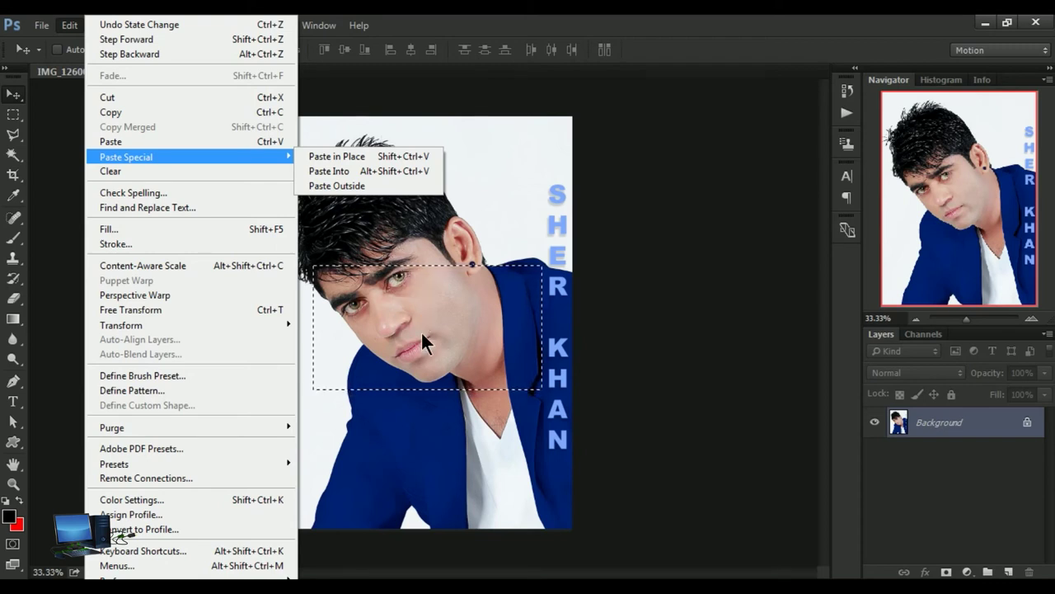
Step: Paste Outside the selection, shift the masked layer over the eyes, then undo both
left_click(379, 187)
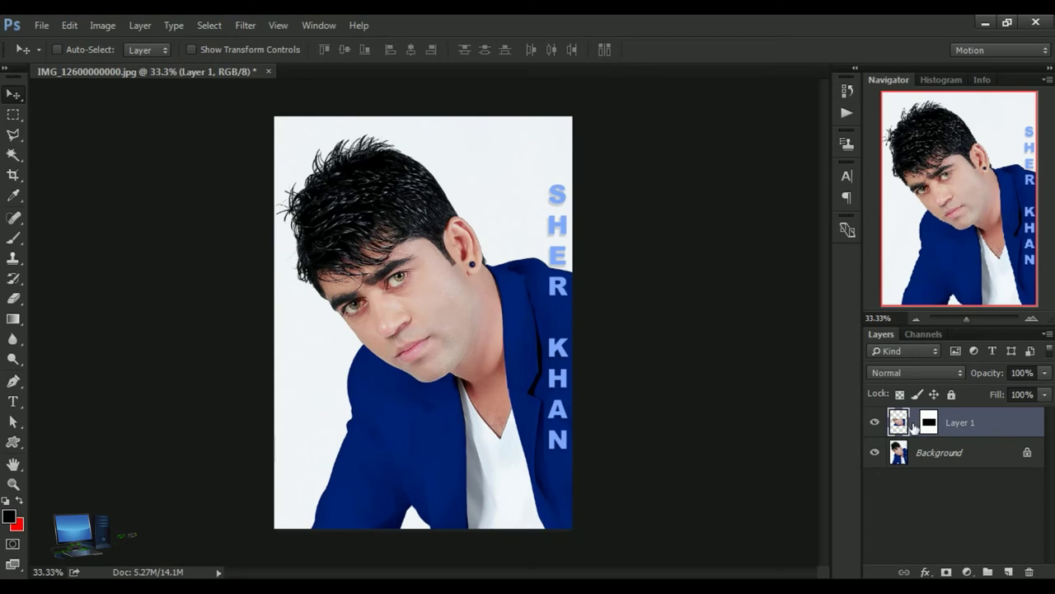
mouse_move(399, 312)
left_mouse_down()
mouse_move(352, 338)
mouse_move(365, 348)
mouse_move(400, 341)
mouse_move(447, 305)
mouse_move(418, 264)
mouse_move(371, 277)
mouse_move(358, 305)
mouse_move(370, 354)
mouse_move(453, 363)
mouse_move(460, 301)
mouse_move(406, 267)
mouse_move(365, 268)
mouse_move(351, 344)
mouse_move(425, 363)
mouse_move(433, 281)
mouse_move(415, 252)
mouse_move(367, 252)
mouse_move(348, 310)
mouse_move(424, 324)
mouse_move(401, 325)
mouse_move(401, 350)
left_mouse_up()
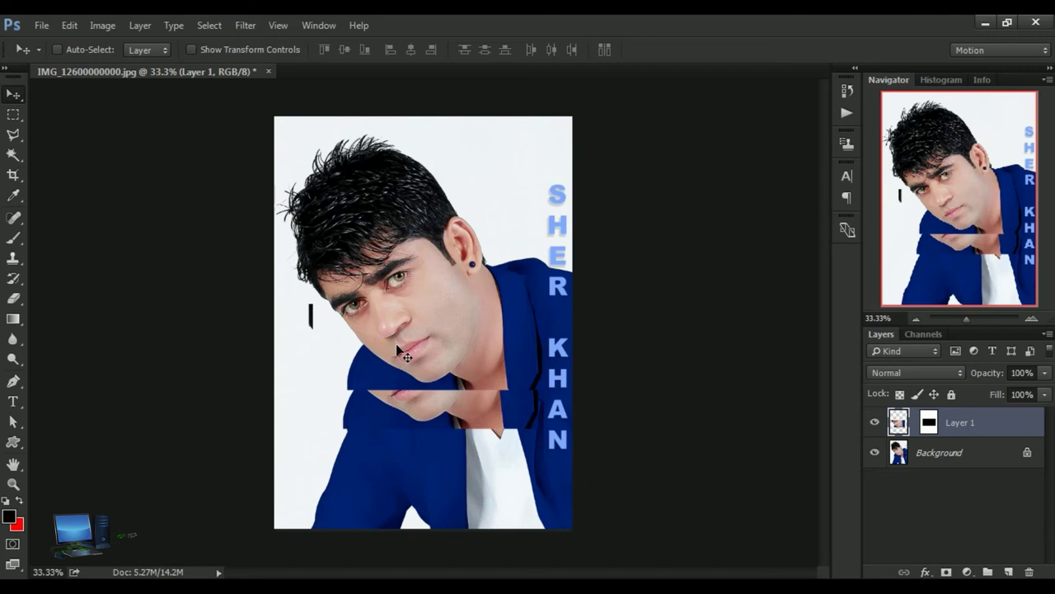
mouse_move(356, 357)
left_mouse_down()
mouse_move(401, 263)
mouse_move(401, 278)
mouse_move(370, 292)
mouse_move(377, 312)
mouse_move(412, 277)
mouse_move(394, 212)
mouse_move(393, 240)
left_mouse_up()
mouse_move(387, 285)
left_mouse_down()
mouse_move(387, 320)
mouse_move(383, 291)
mouse_move(419, 268)
mouse_move(421, 251)
mouse_move(418, 321)
mouse_move(409, 329)
mouse_move(396, 257)
left_mouse_up()
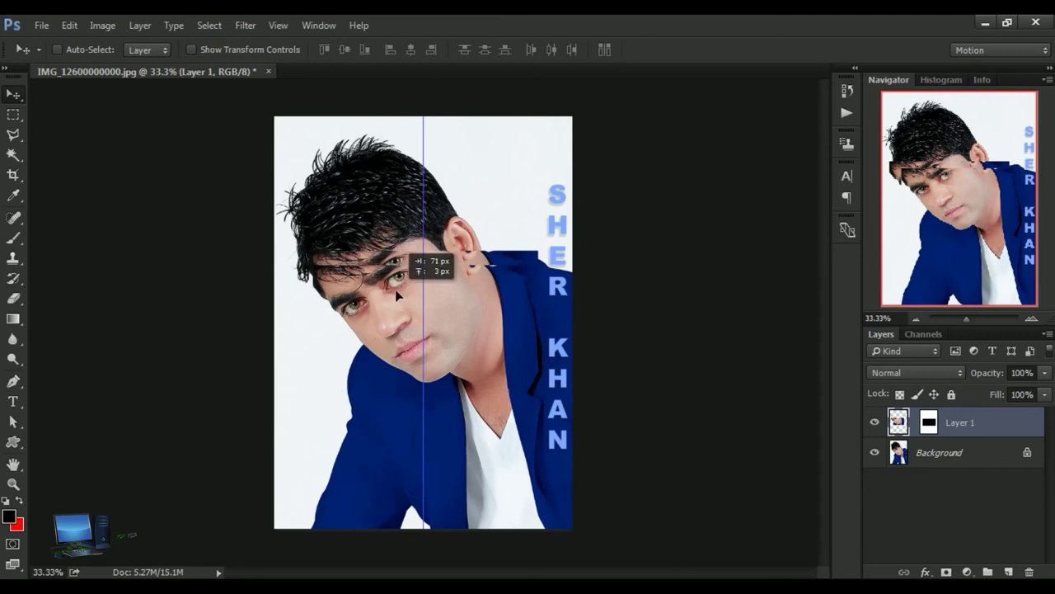
key("ctrl")
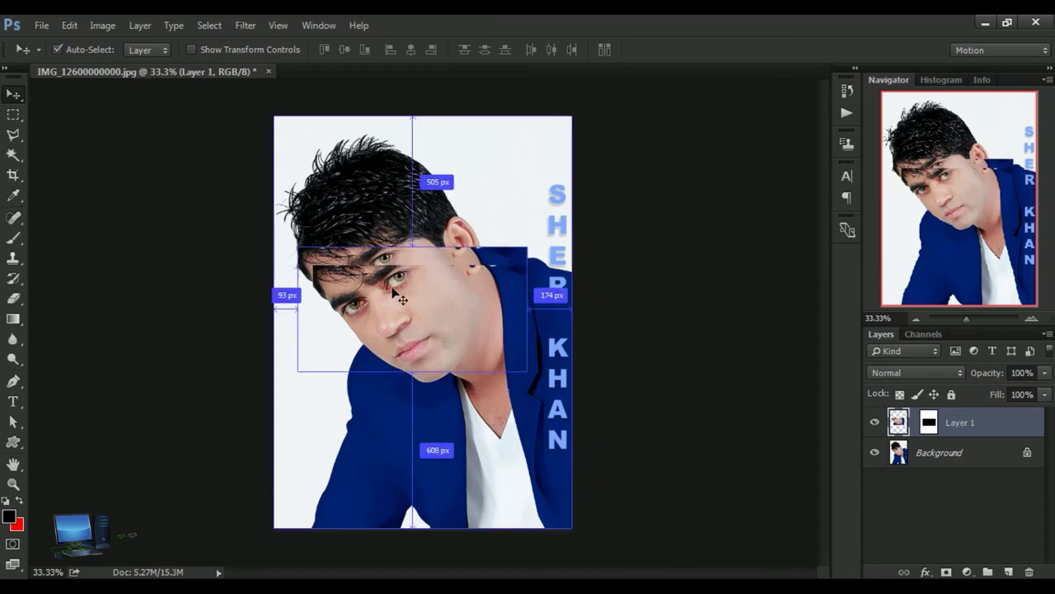
key("ctrl+alt+z")
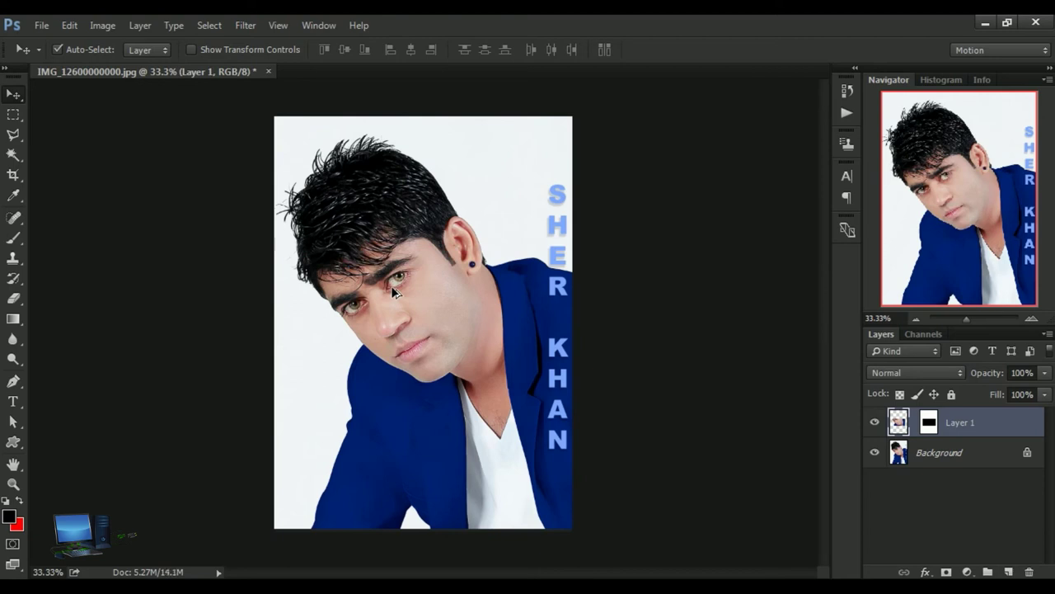
key("ctrl+alt+z")
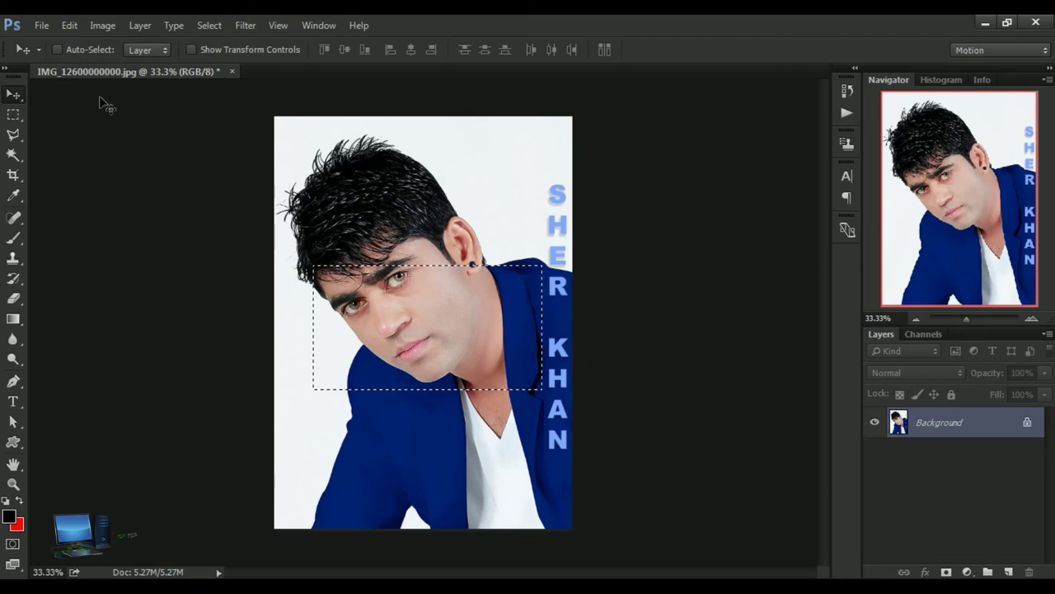
Step: Fill the face rectangle with the red background colour, then undo the fill
left_click(70, 26)
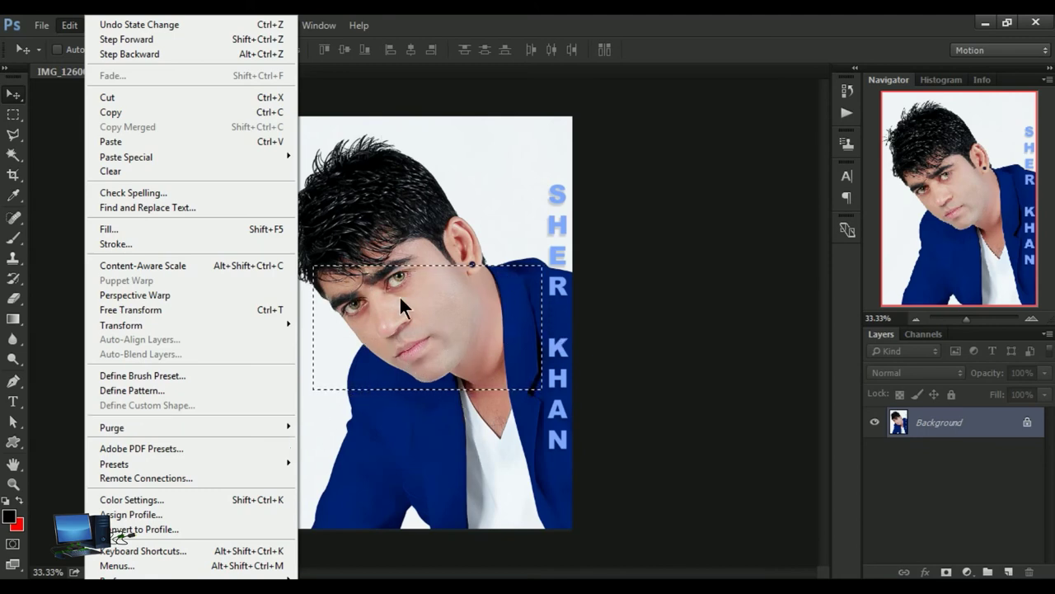
left_click(150, 174)
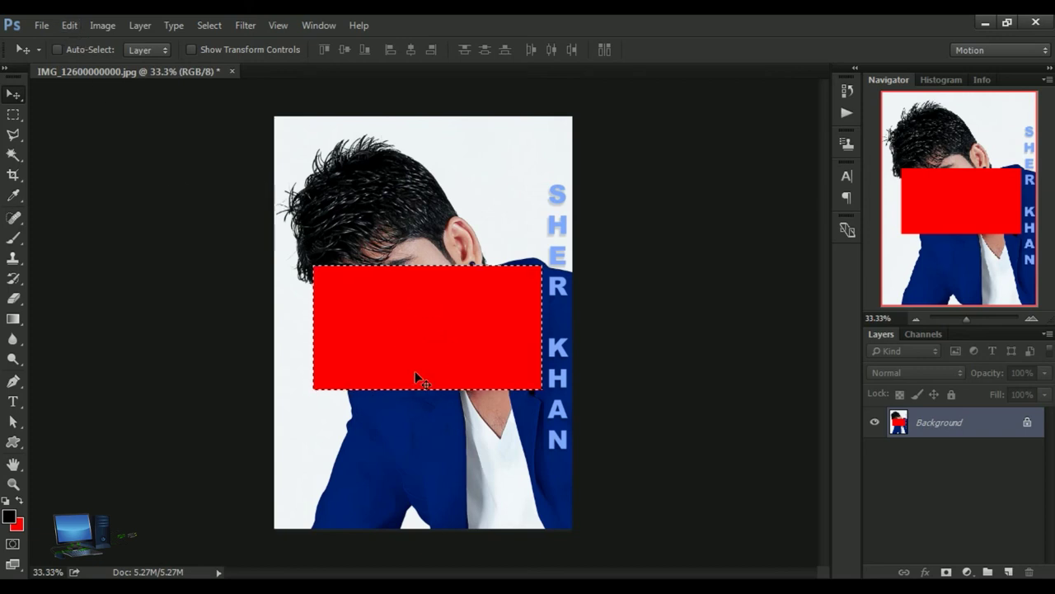
key("ctrl+z")
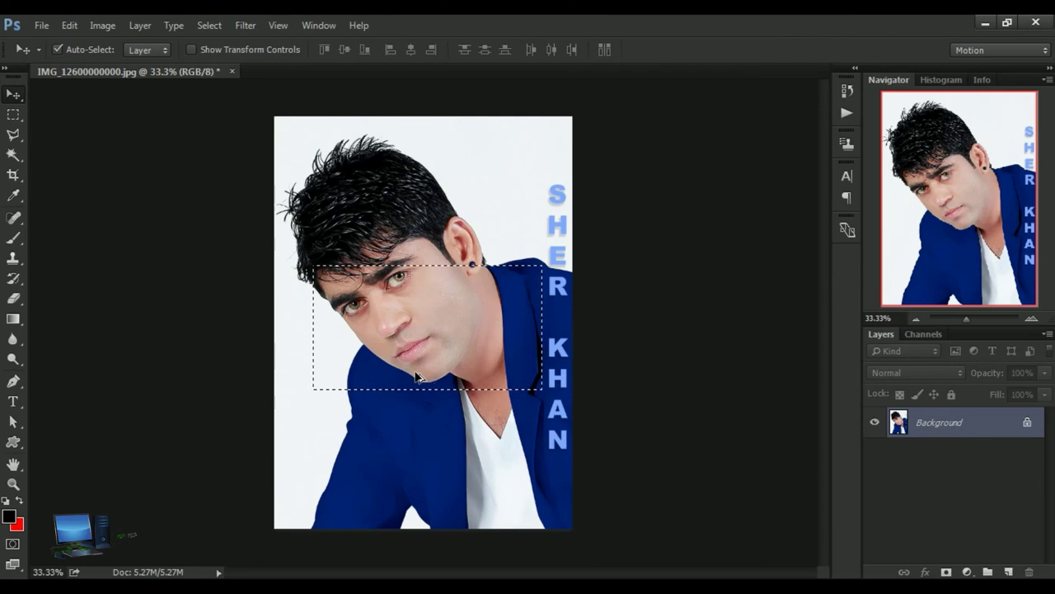
Step: Show the Edit menu's Clear command for the selected face area
left_click(69, 24)
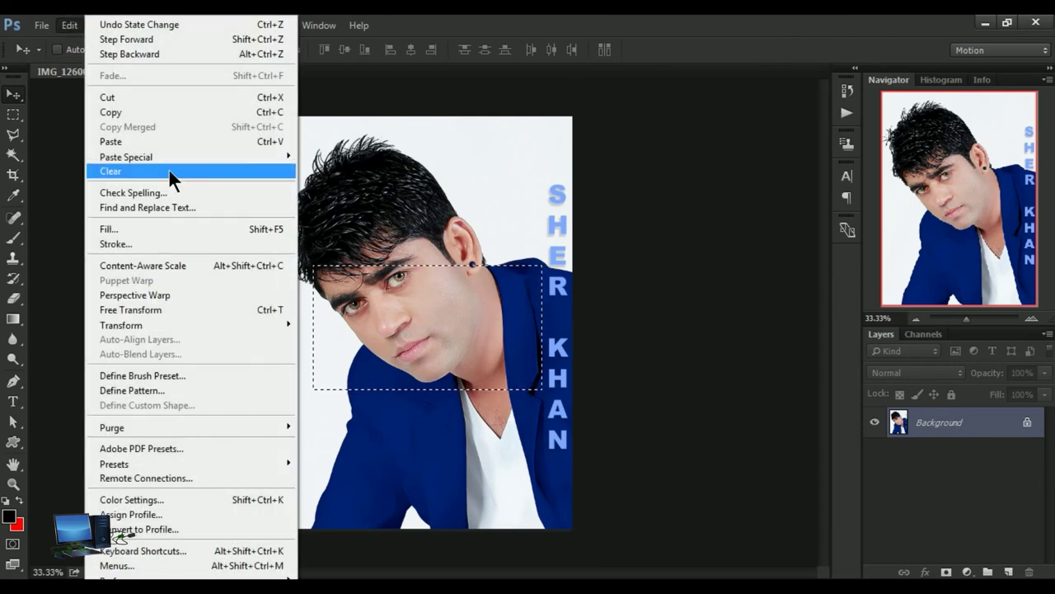